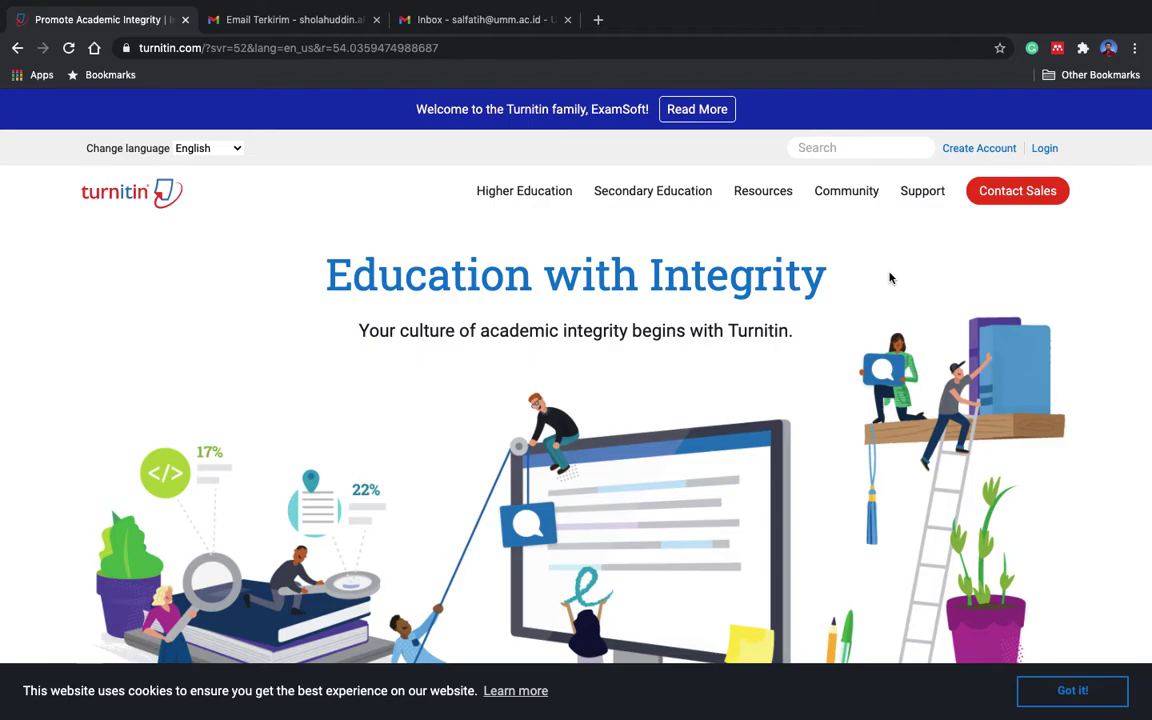
# - Log in to Turnitin with the saved account credentials and open the FBE Theses (1) class
pyautogui.click(1044, 150)
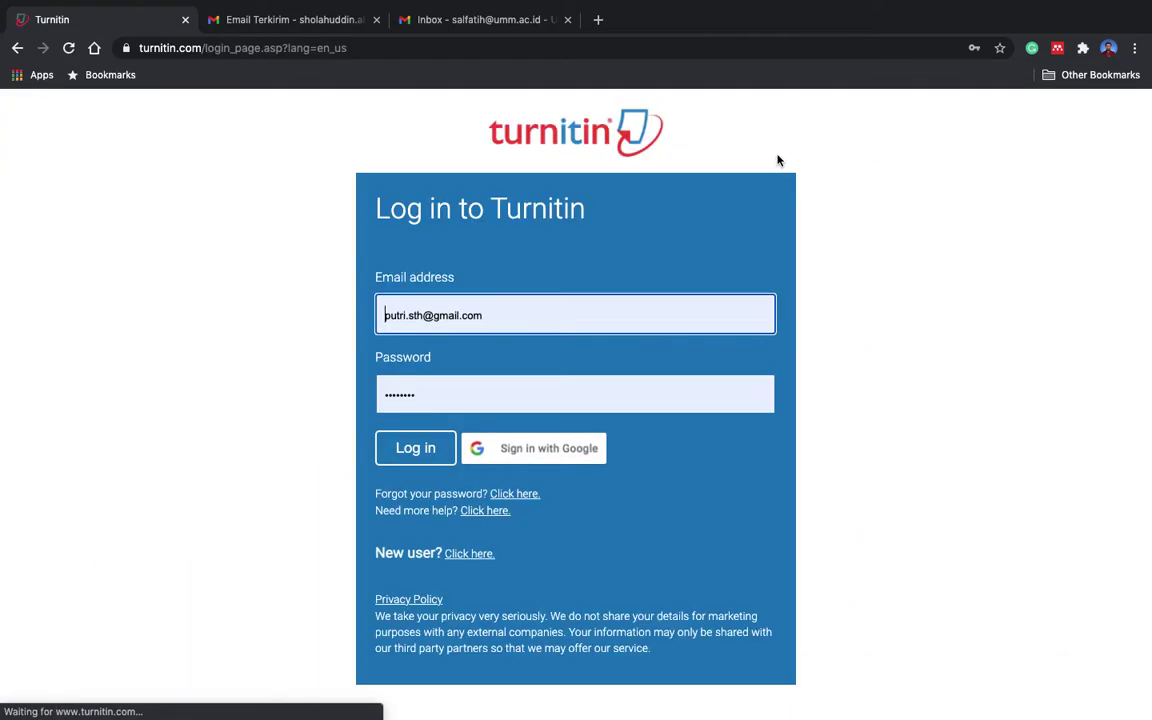
pyautogui.click(423, 452)
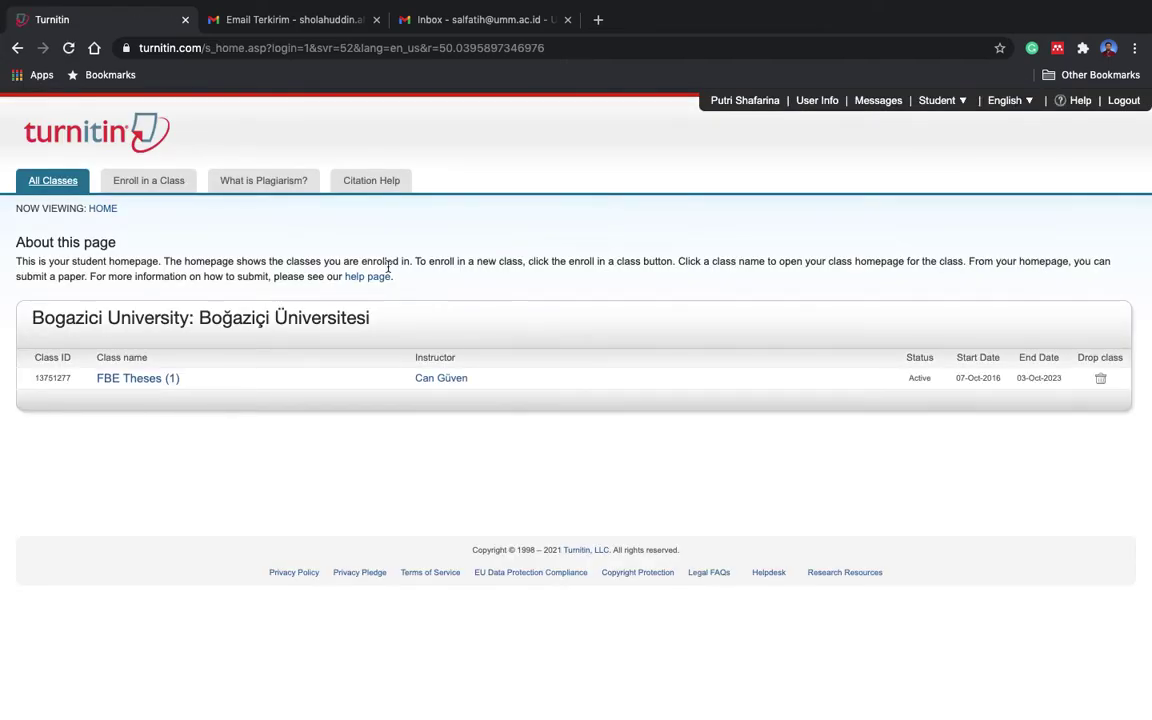
pyautogui.click(133, 382)
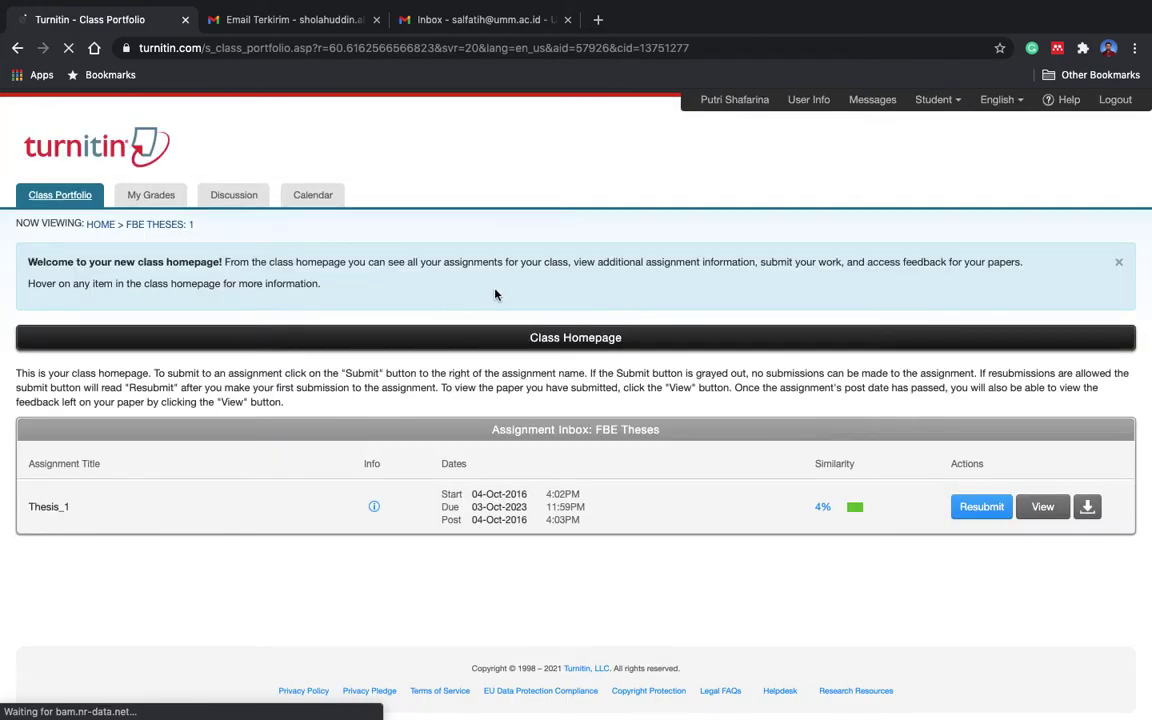
# - Start a resubmission for the Thesis_1 assignment and accept replacing the earlier paper
pyautogui.scroll(-1, 610, 410)
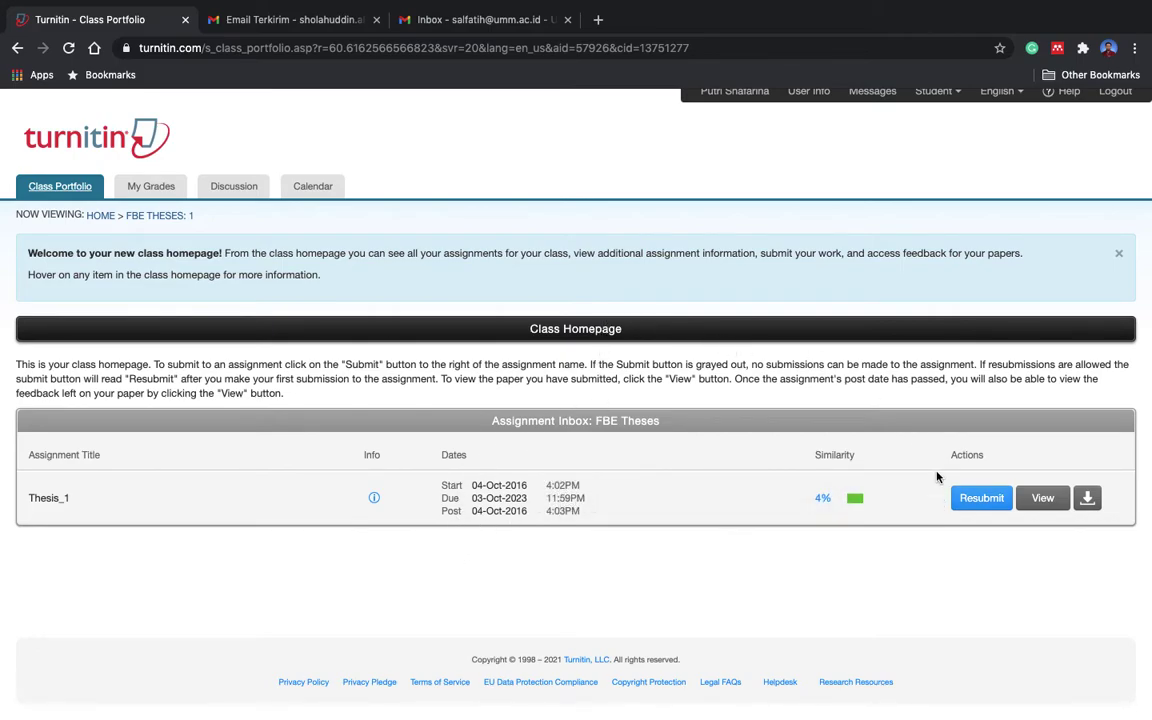
pyautogui.click(978, 499)
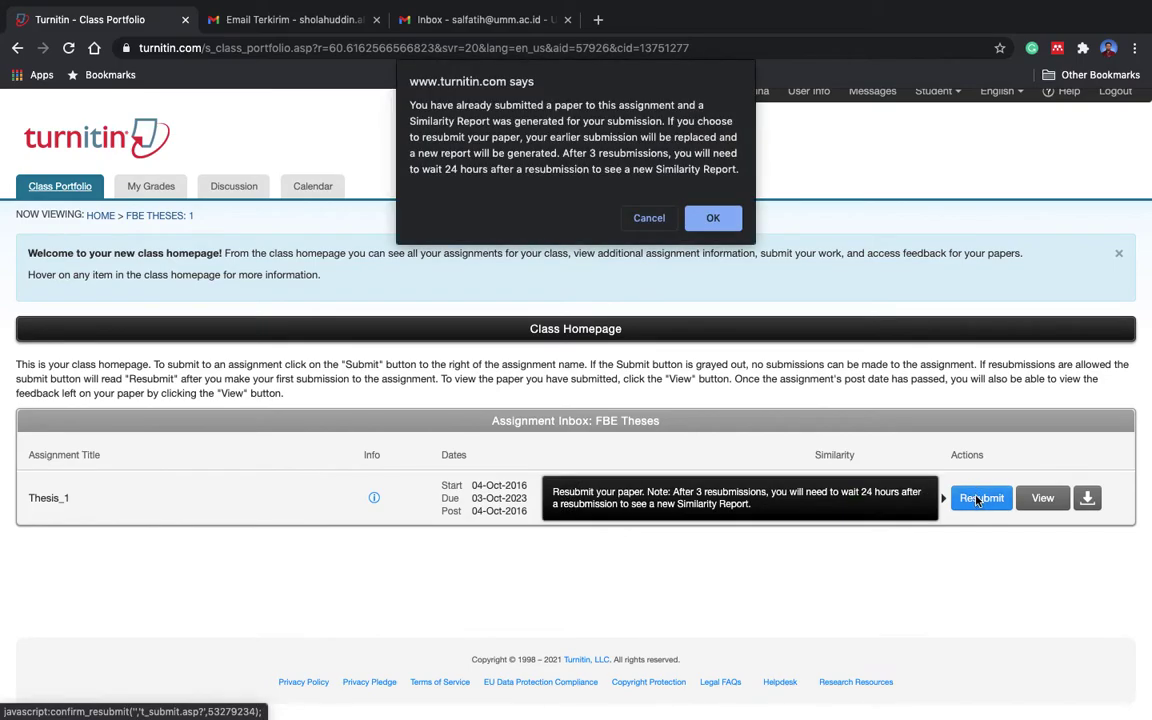
pyautogui.click(649, 218)
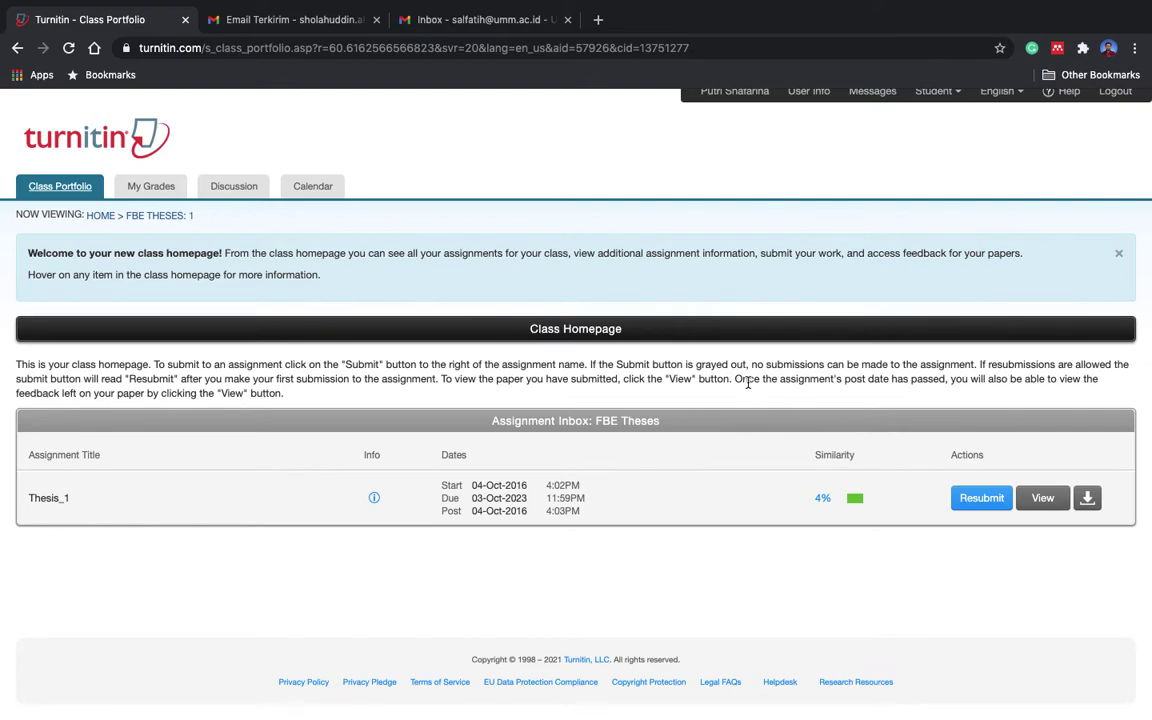
pyautogui.click(977, 499)
pyautogui.click(713, 218)
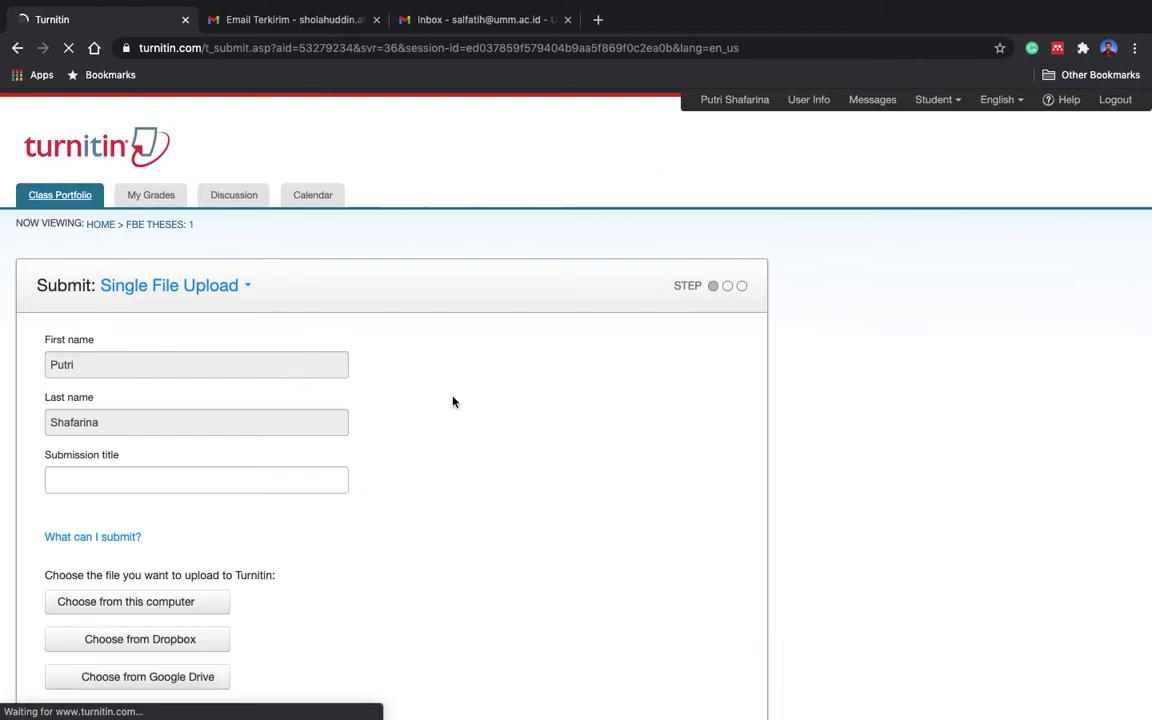
# - Enter "Jurnal Hukum" as the submission title
pyautogui.click(184, 476)
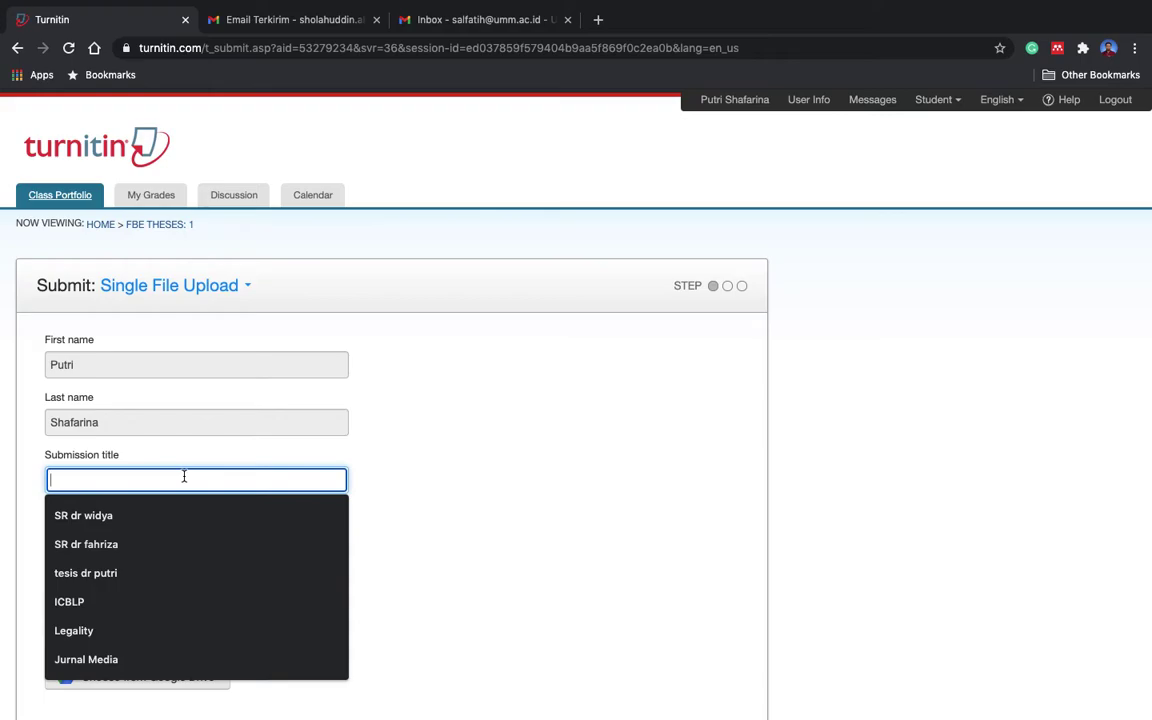
pyautogui.write('t')
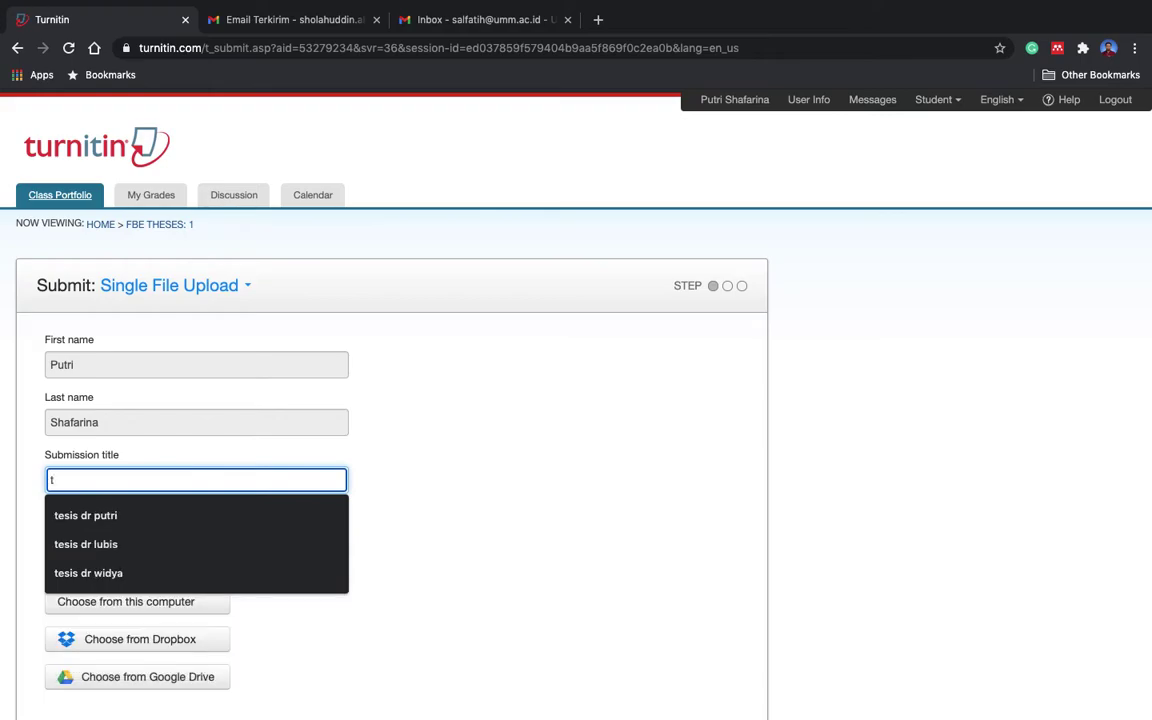
pyautogui.press('BackSpace')
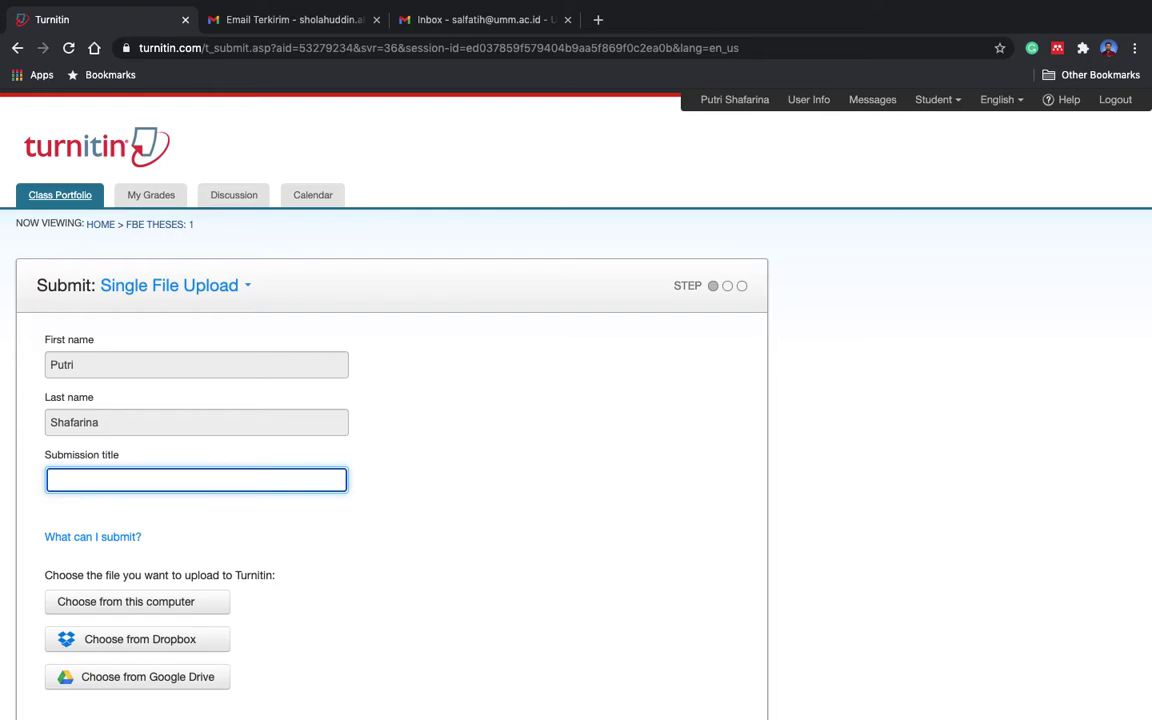
pyautogui.write('Jurn')
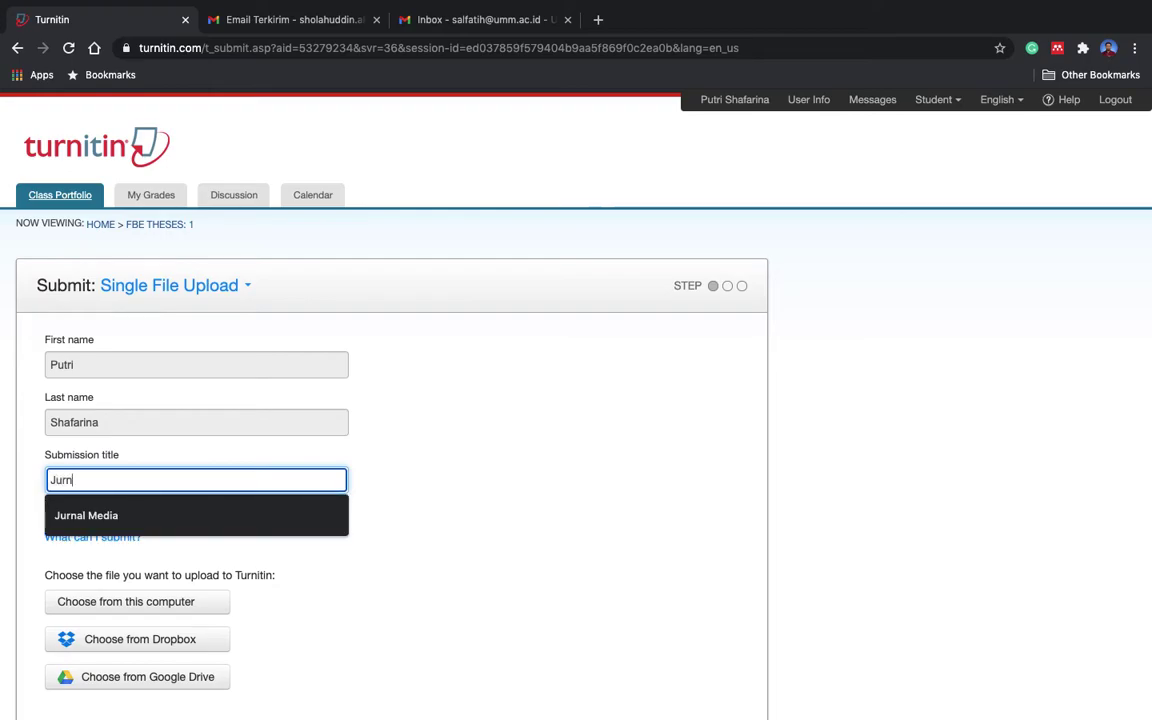
pyautogui.write('al Hukum')
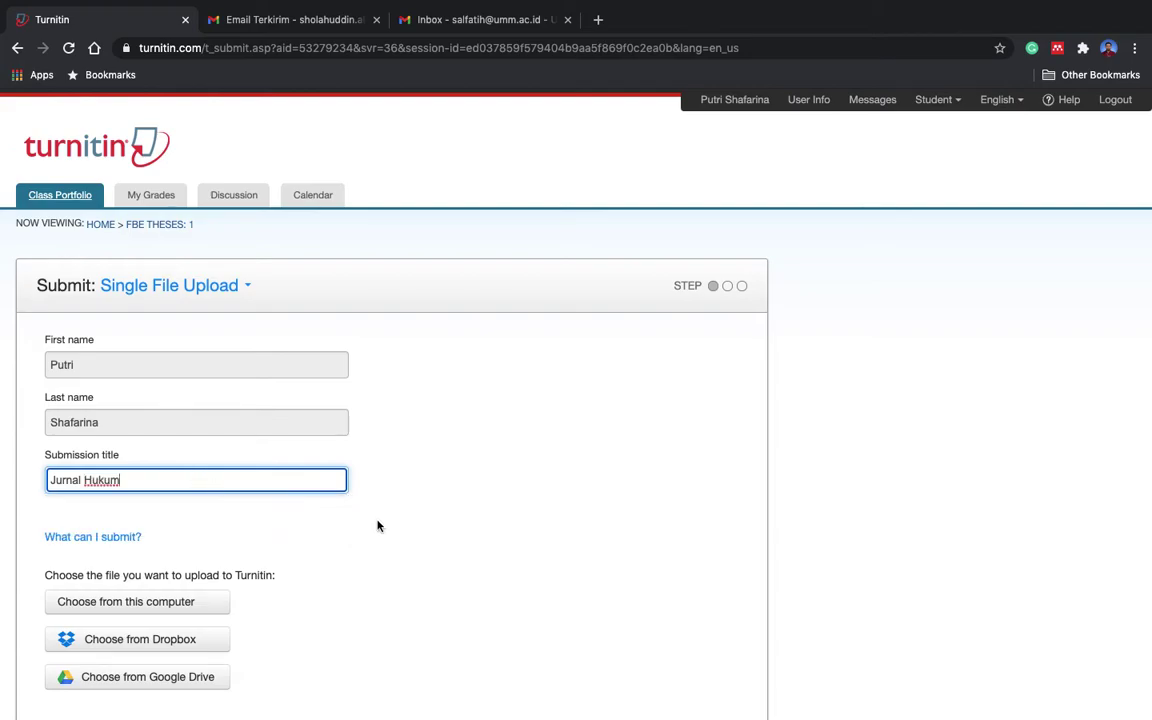
# - Choose the Audito 2021 Vol 2 No 1 Word document from the computer's Penelitian & Pengabdian folder in Documents as the submission file
pyautogui.scroll(-5, 378, 525)
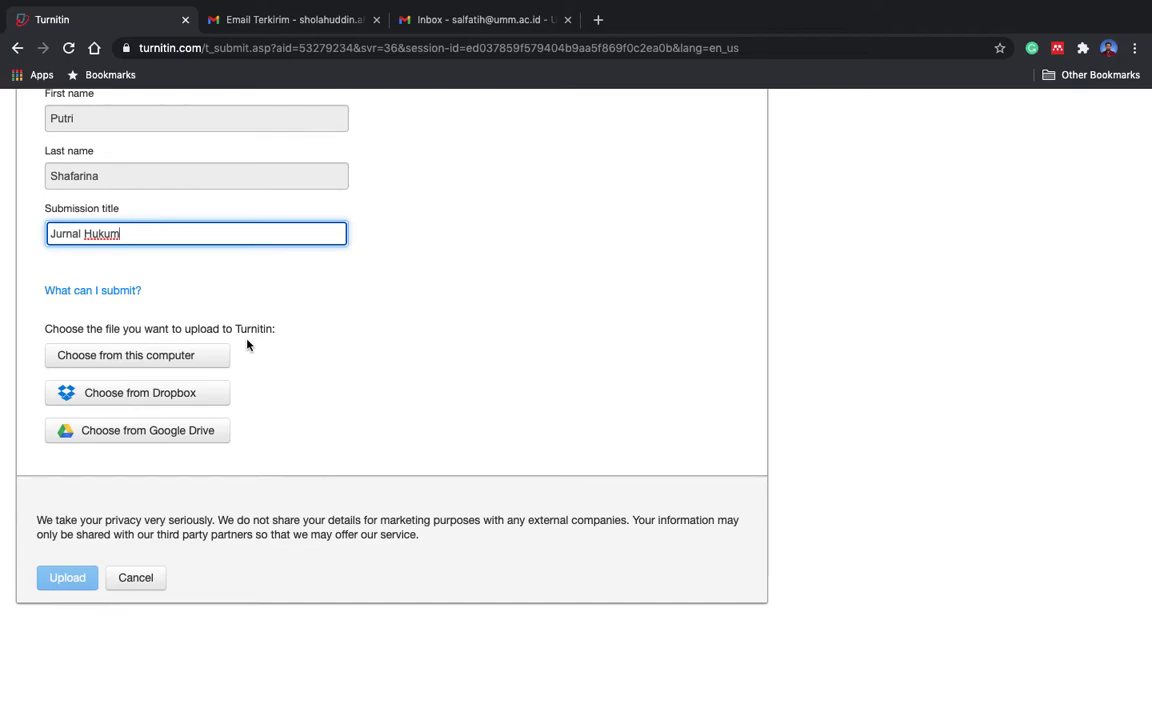
pyautogui.scroll(2, 254, 275)
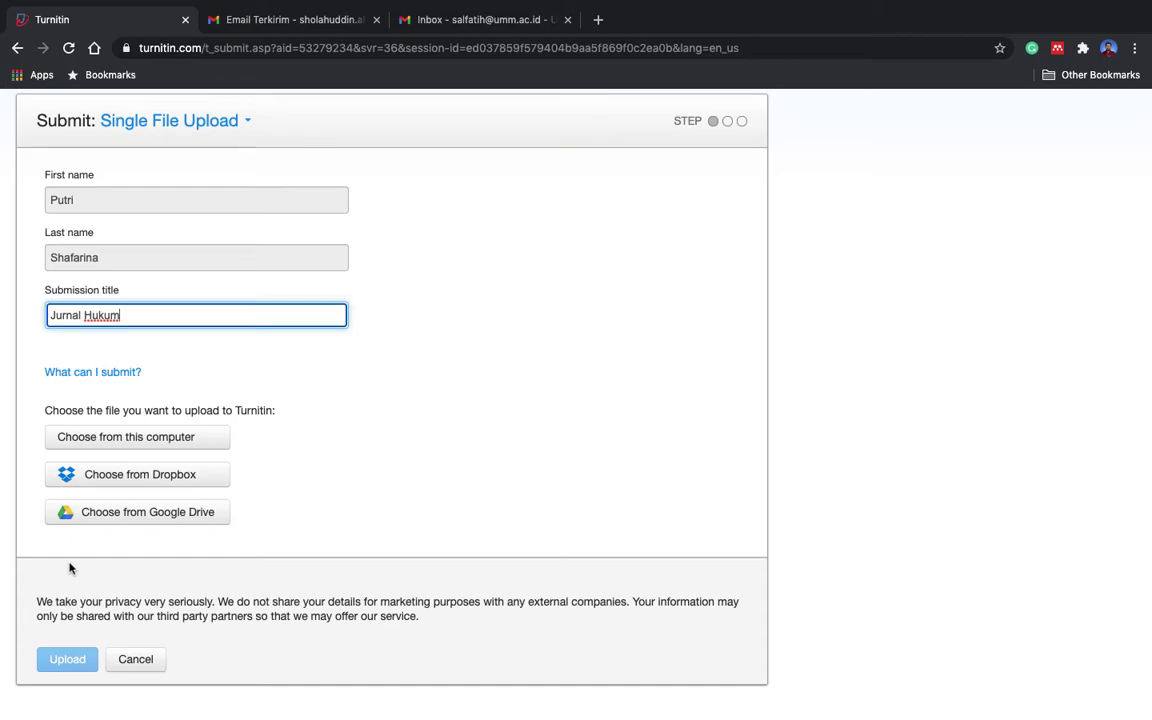
pyautogui.click(132, 442)
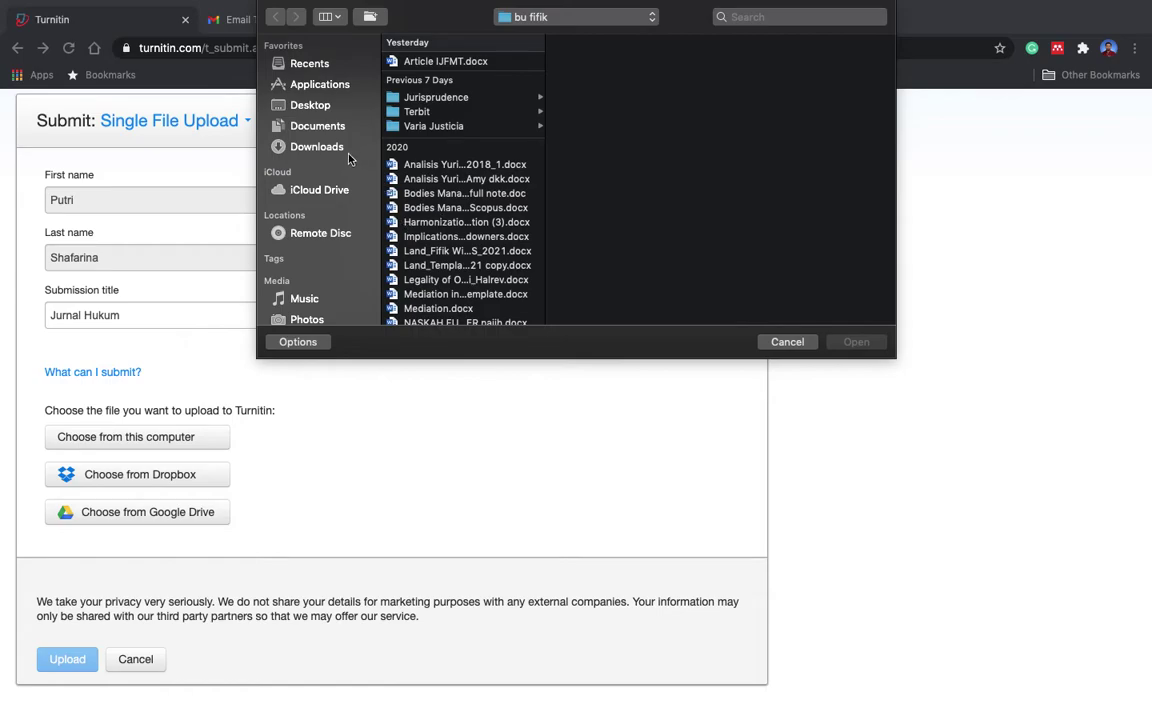
pyautogui.click(334, 148)
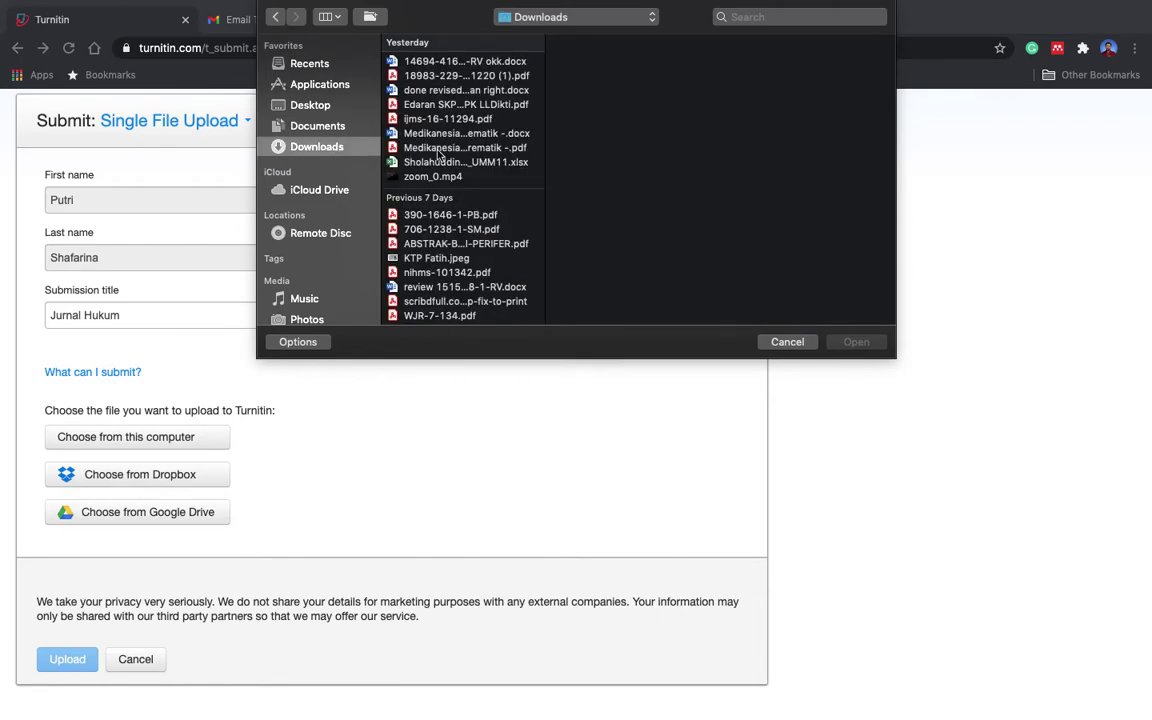
pyautogui.click(336, 128)
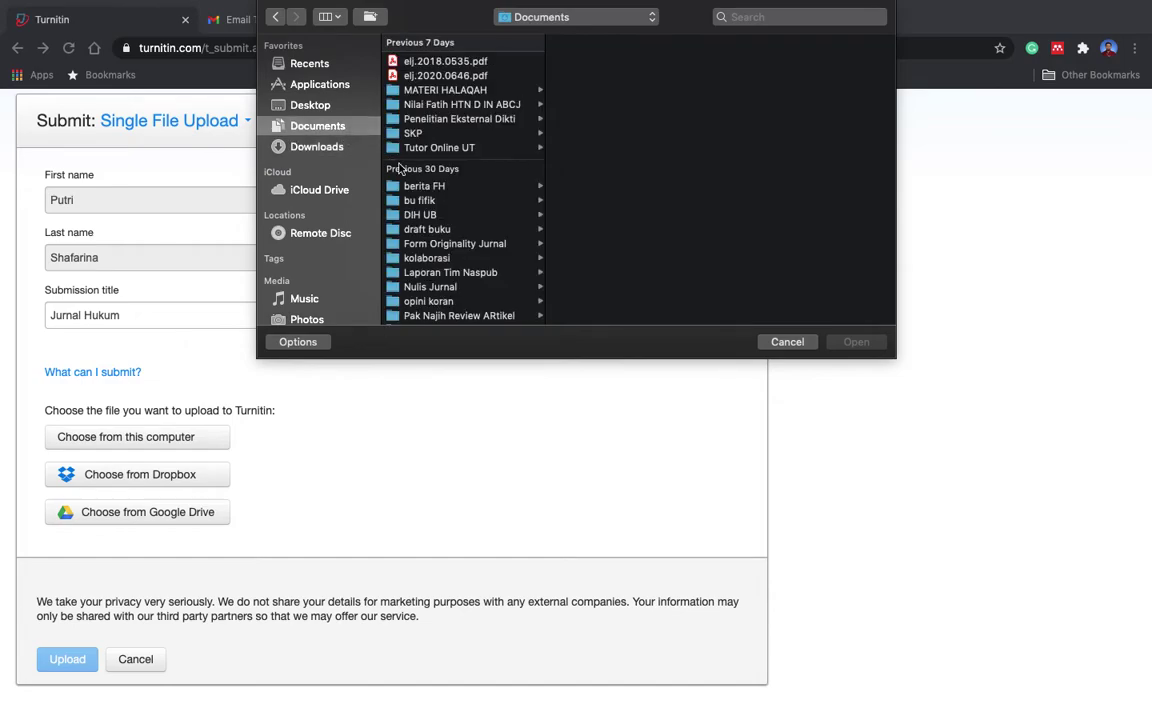
pyautogui.scroll(-5, 416, 177)
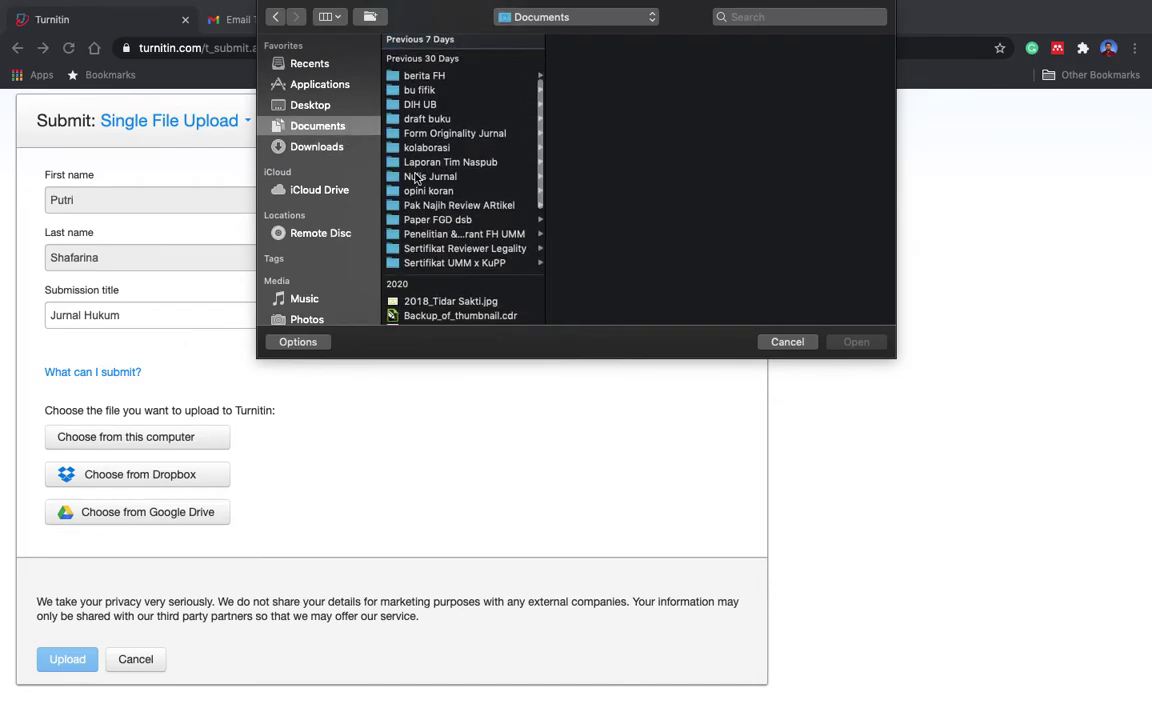
pyautogui.scroll(-5, 416, 177)
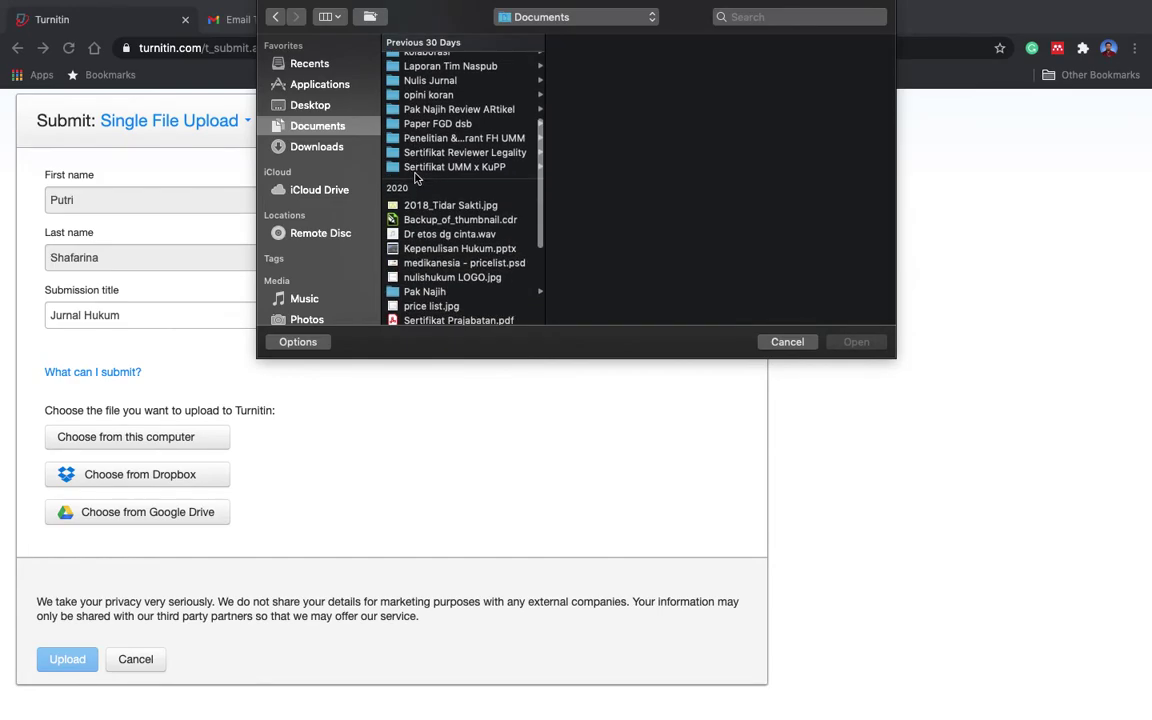
pyautogui.scroll(-1, 416, 177)
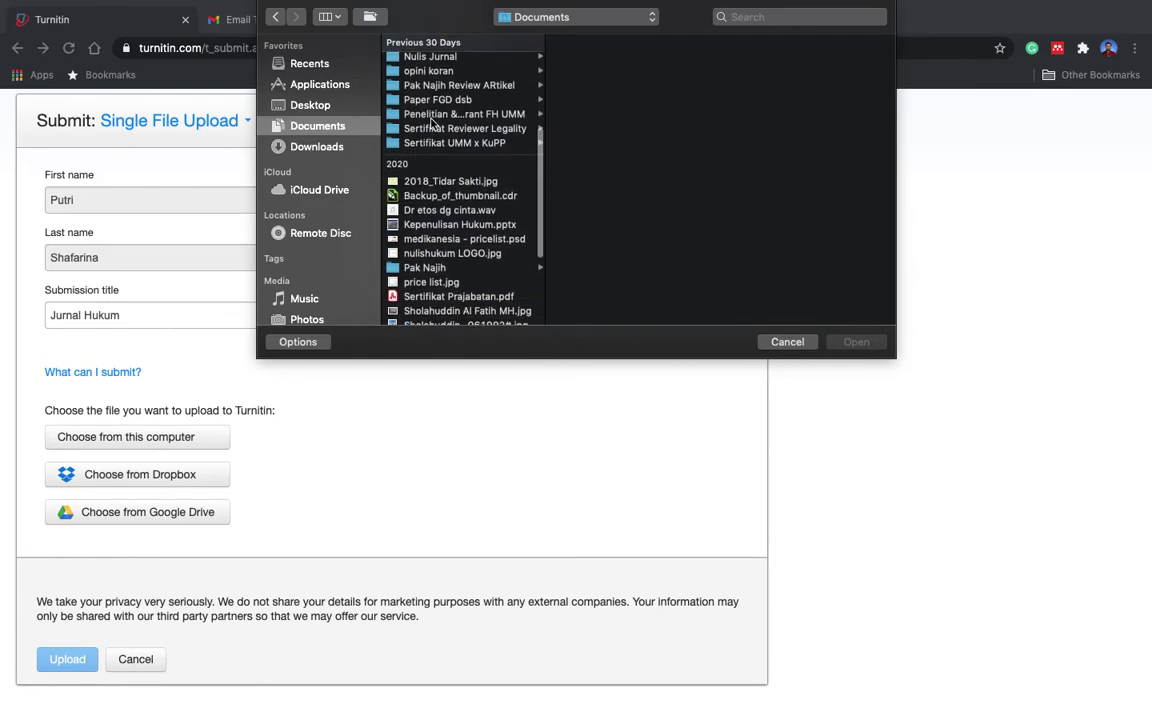
pyautogui.click(434, 116)
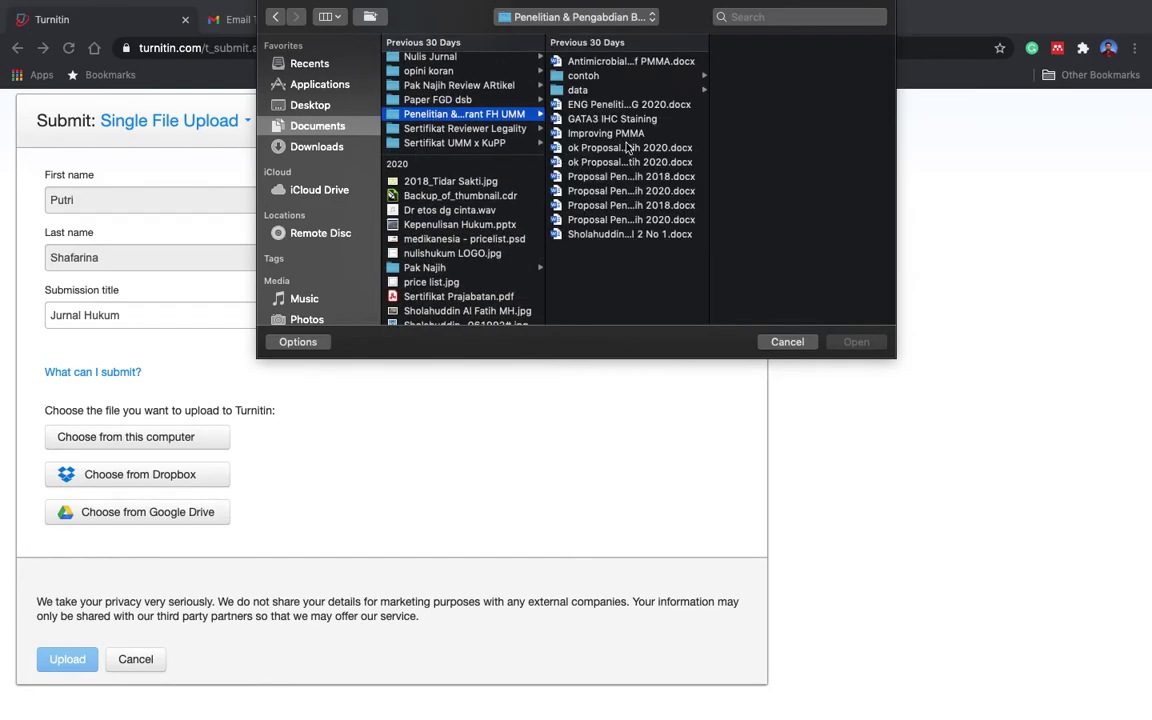
pyautogui.click(608, 236)
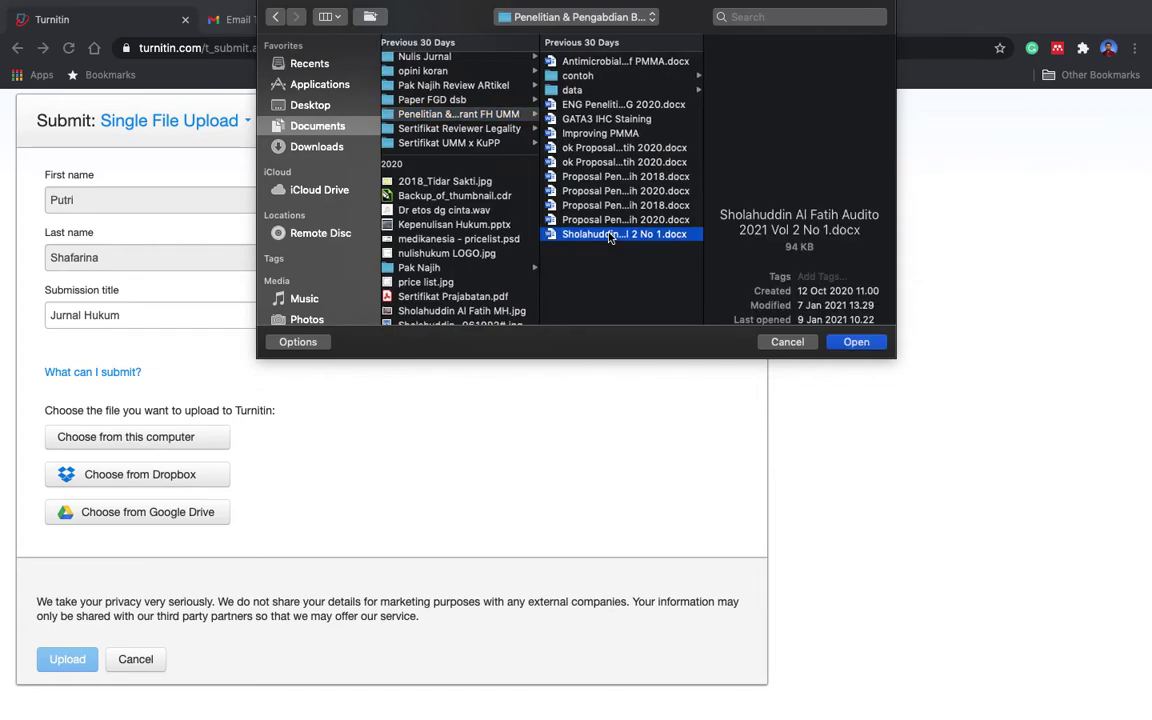
pyautogui.click(855, 342)
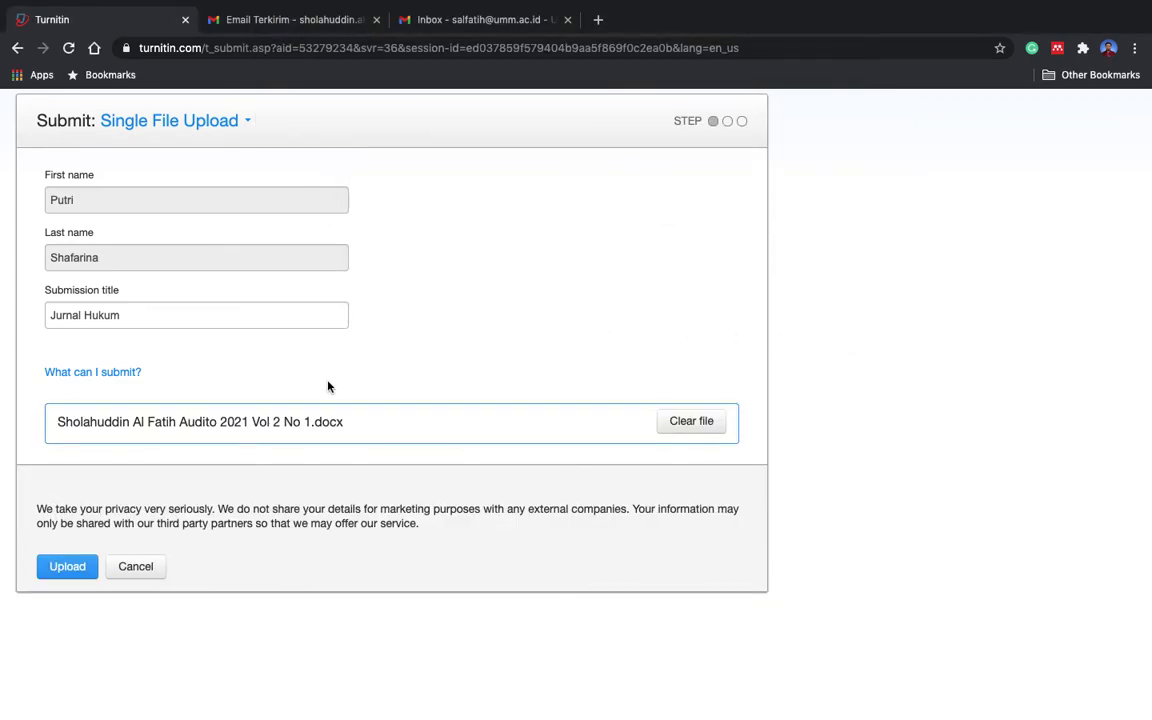
# - Upload the chosen document and confirm it as the file to submit
pyautogui.click(71, 571)
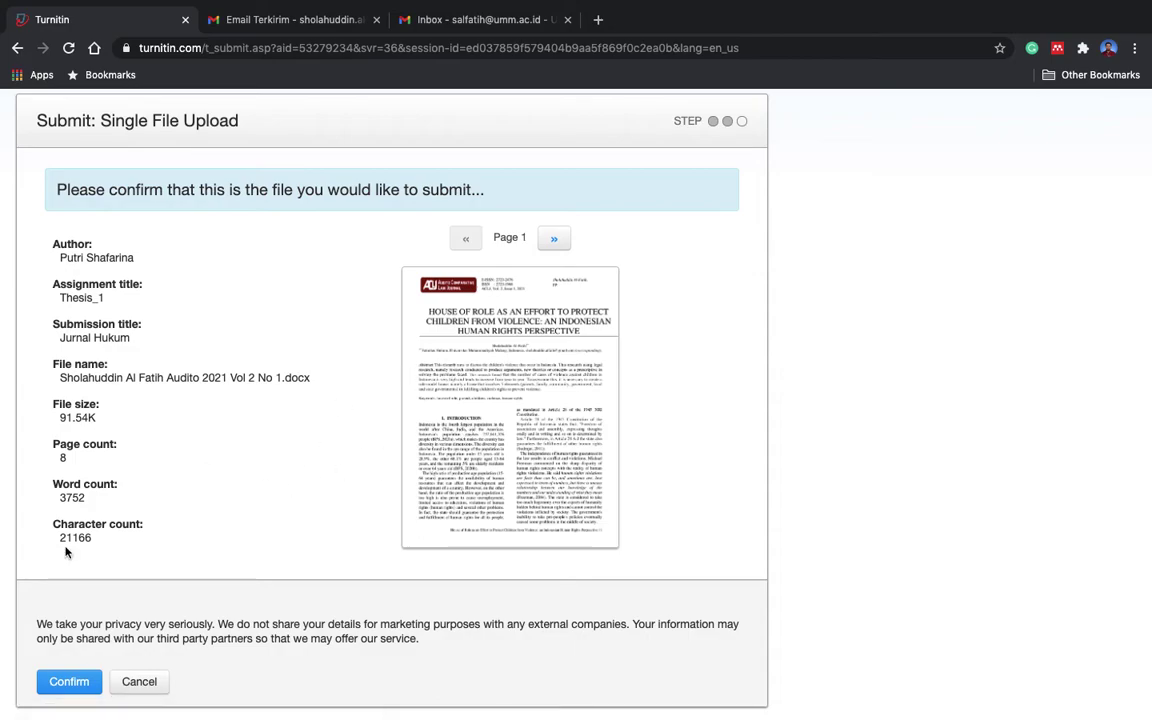
pyautogui.scroll(-5, 123, 341)
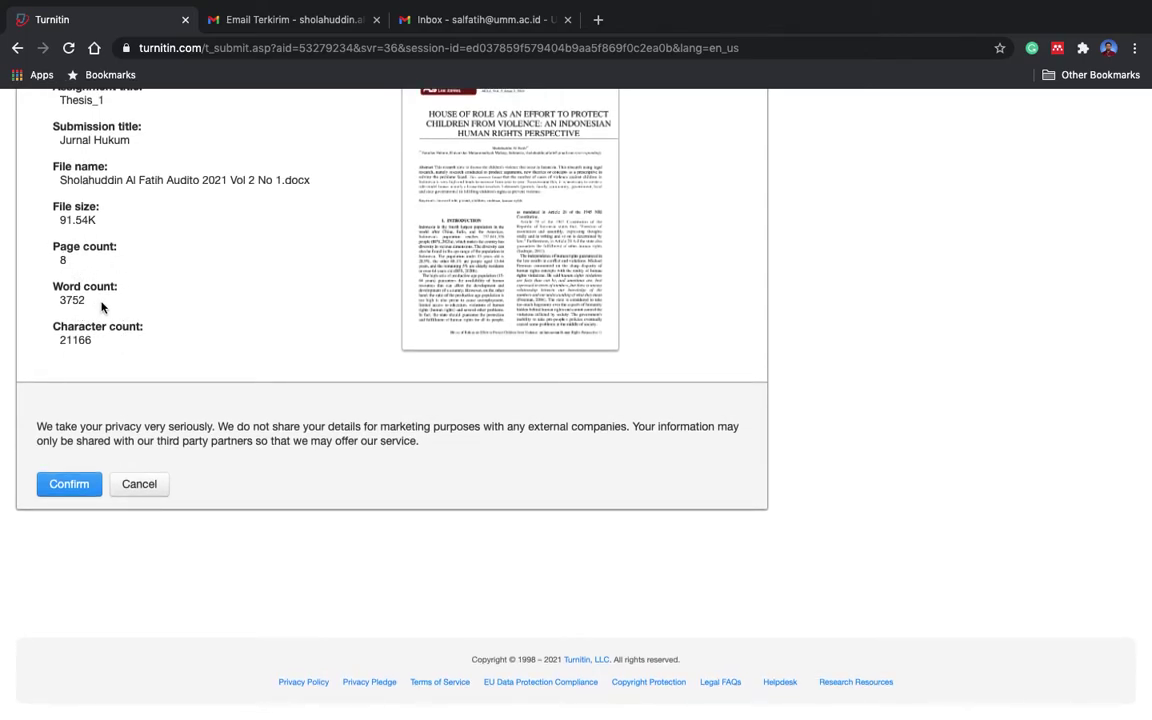
pyautogui.click(79, 478)
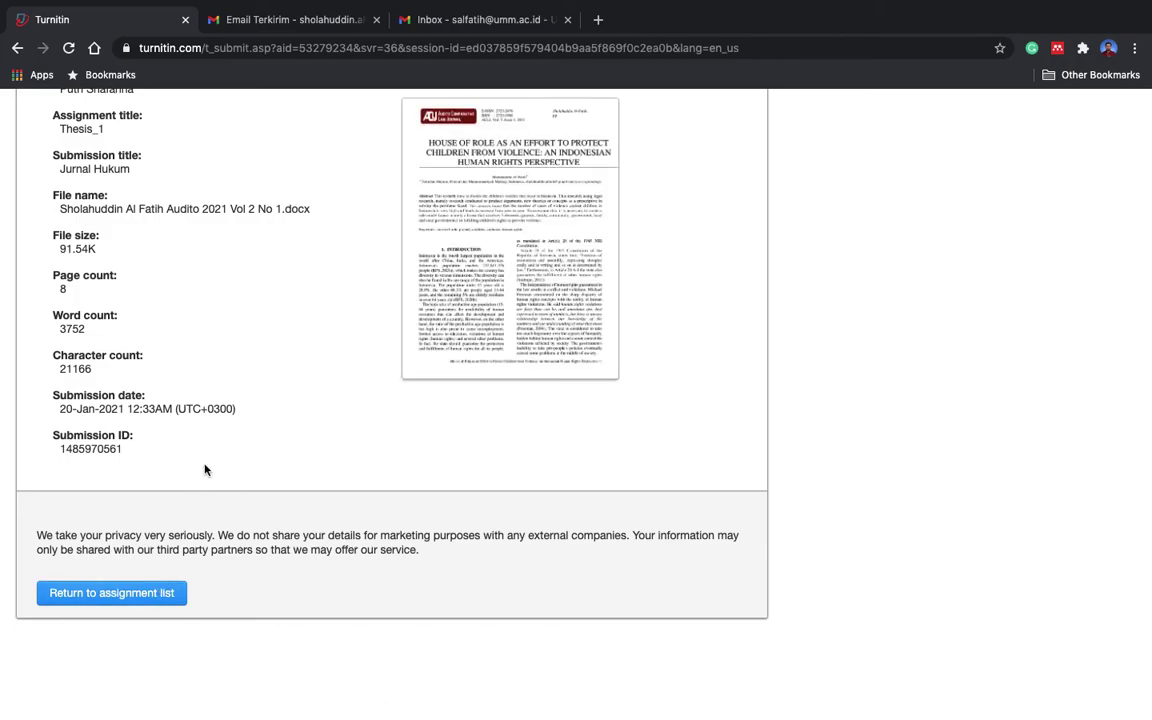
# - Review the submission's digital receipt and return to the class assignment list
pyautogui.scroll(5, 268, 434)
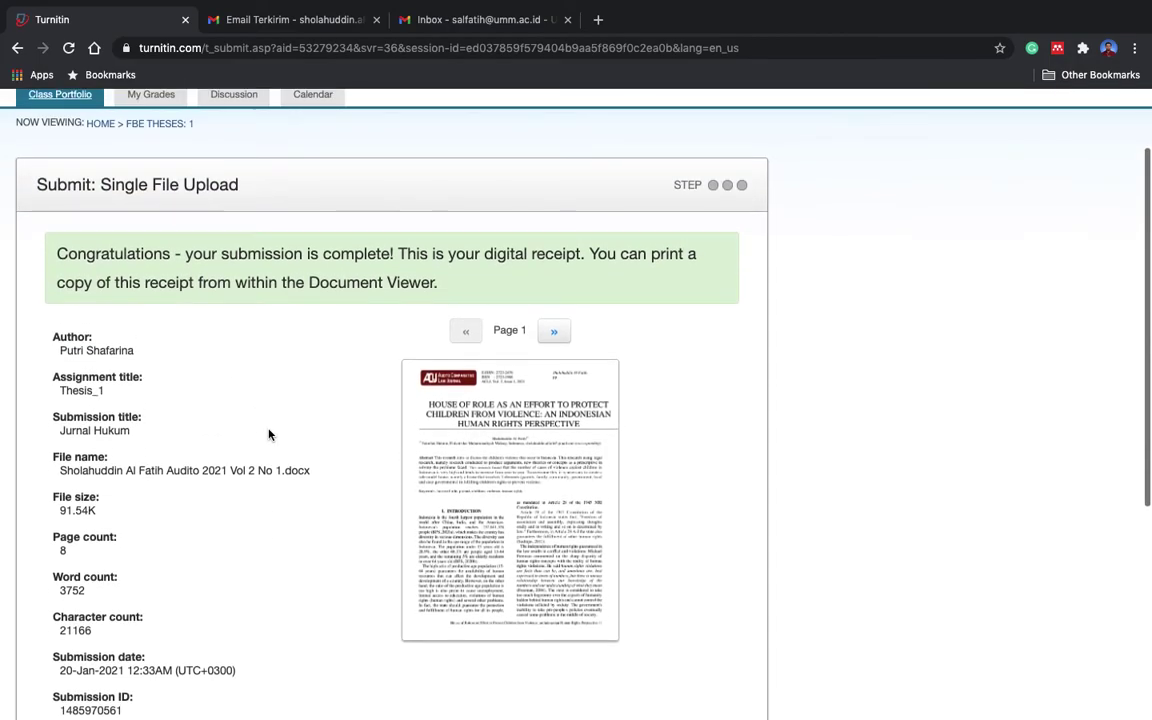
pyautogui.scroll(-7, 268, 434)
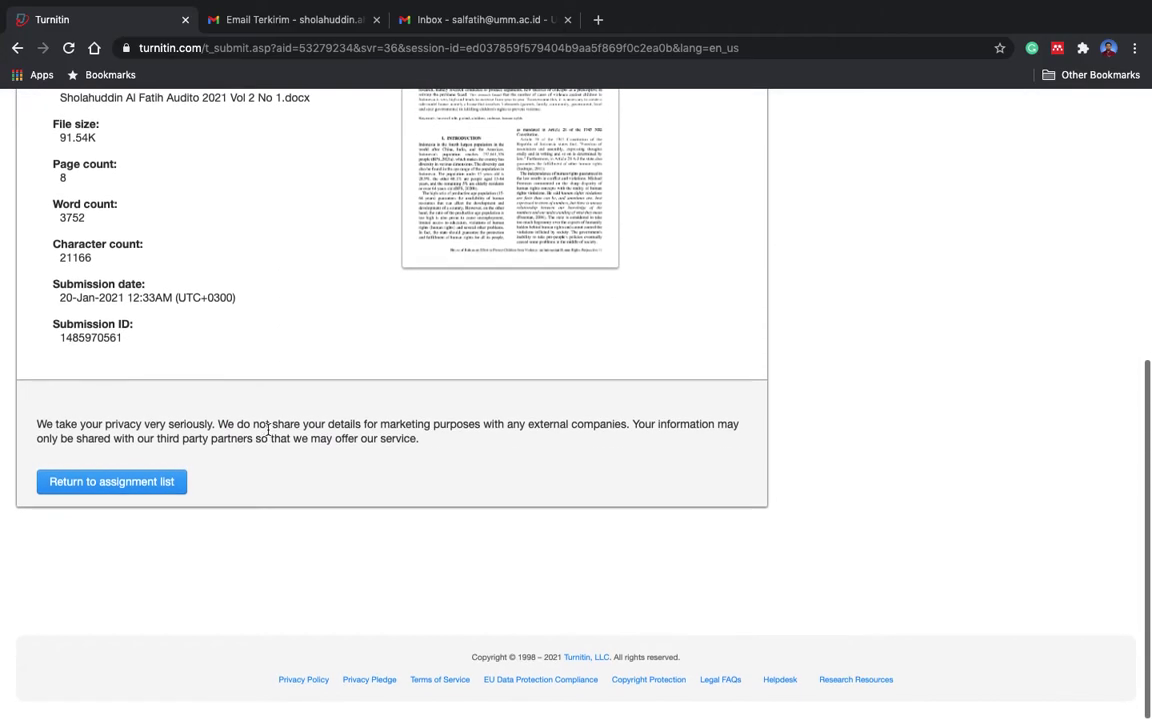
pyautogui.click(157, 483)
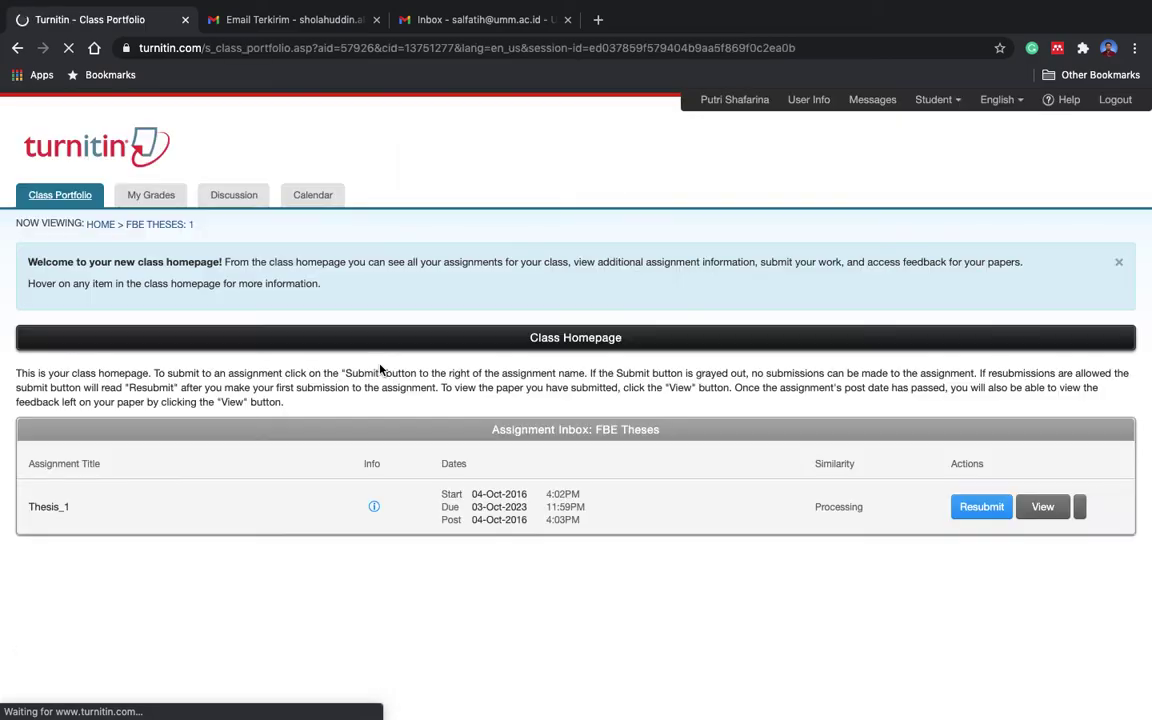
pyautogui.scroll(-1, 610, 410)
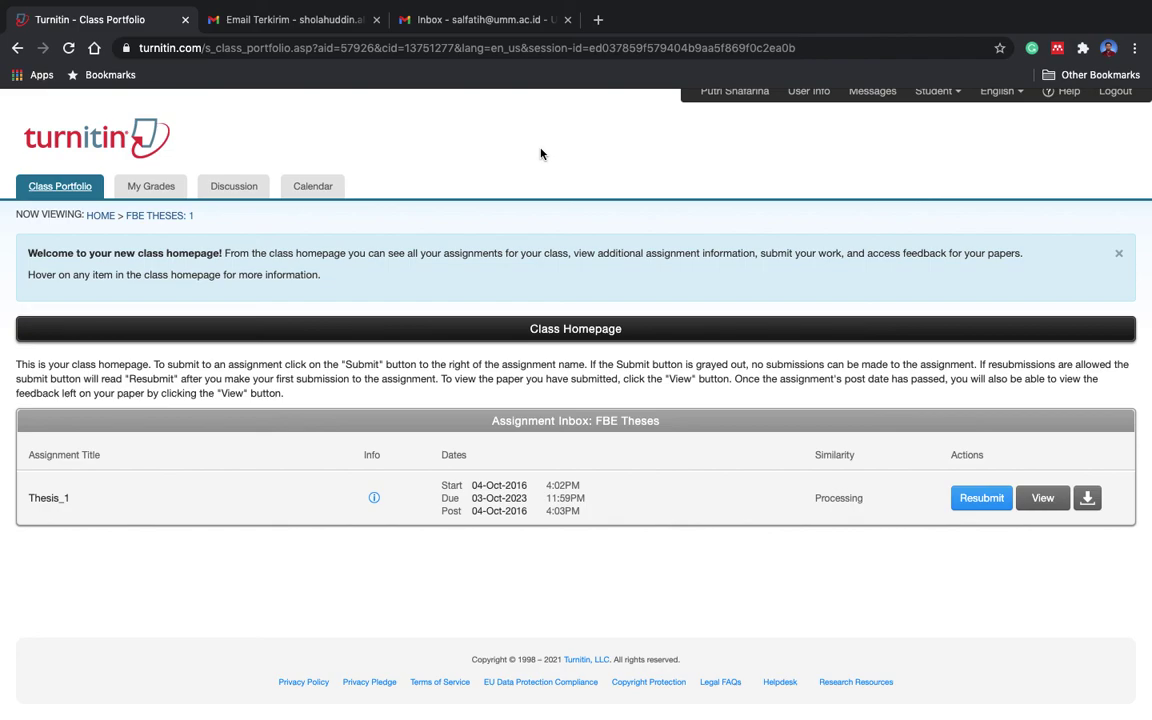
pyautogui.moveTo(465, 3)
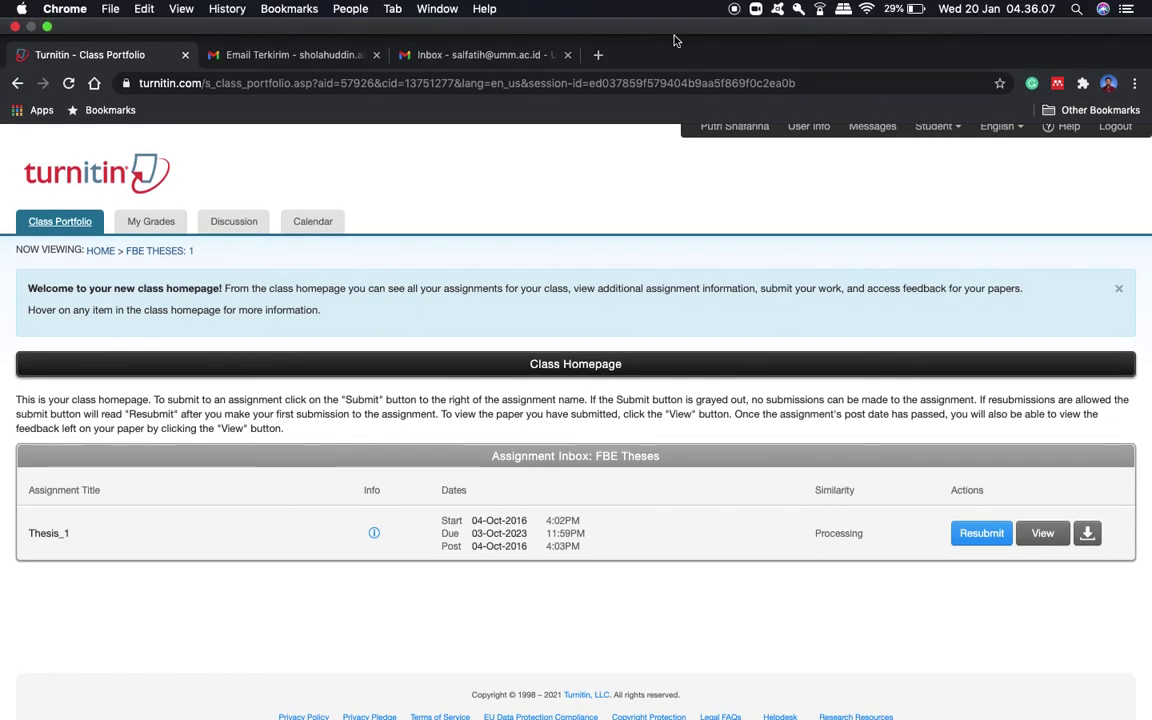